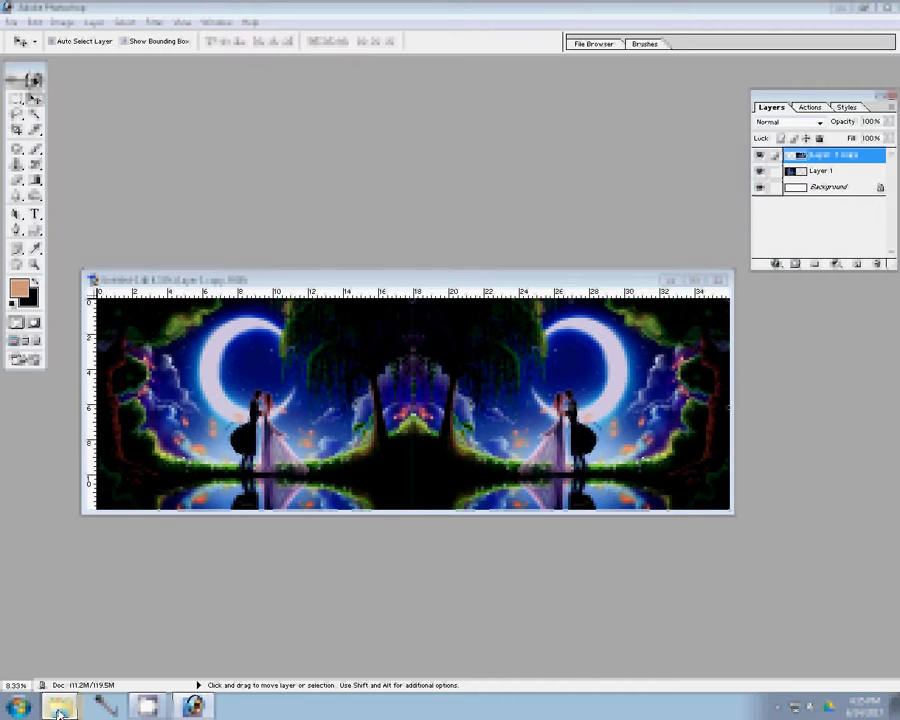
# Step: Open event photos DSC_0488 through DSC_0496 from Explorer in Photoshop
pyautogui.click(58, 712)
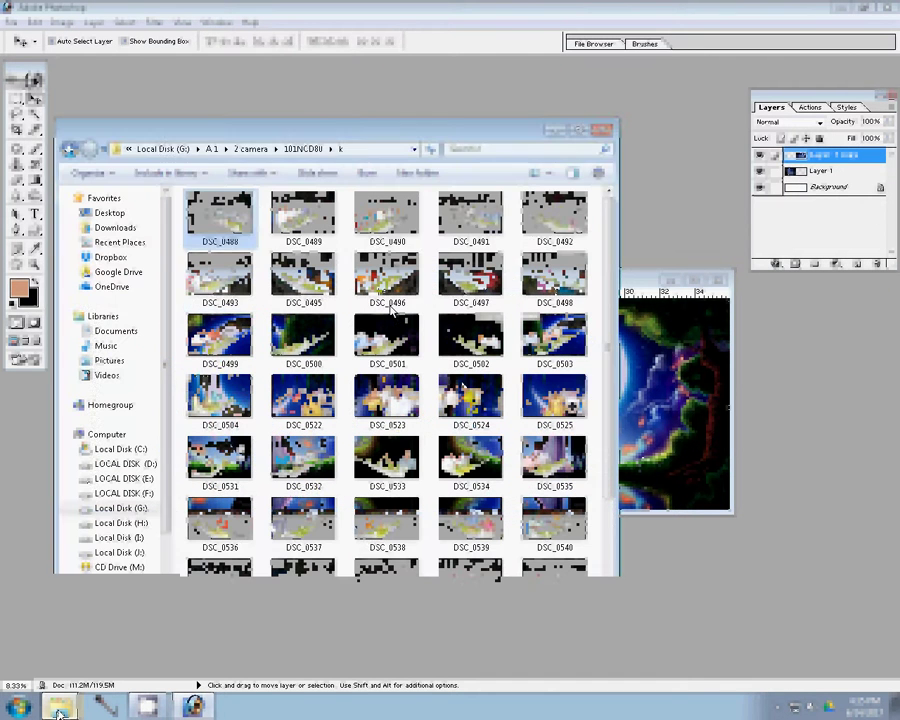
pyautogui.keyDown('shift'); pyautogui.click(390, 306); pyautogui.keyUp('shift')
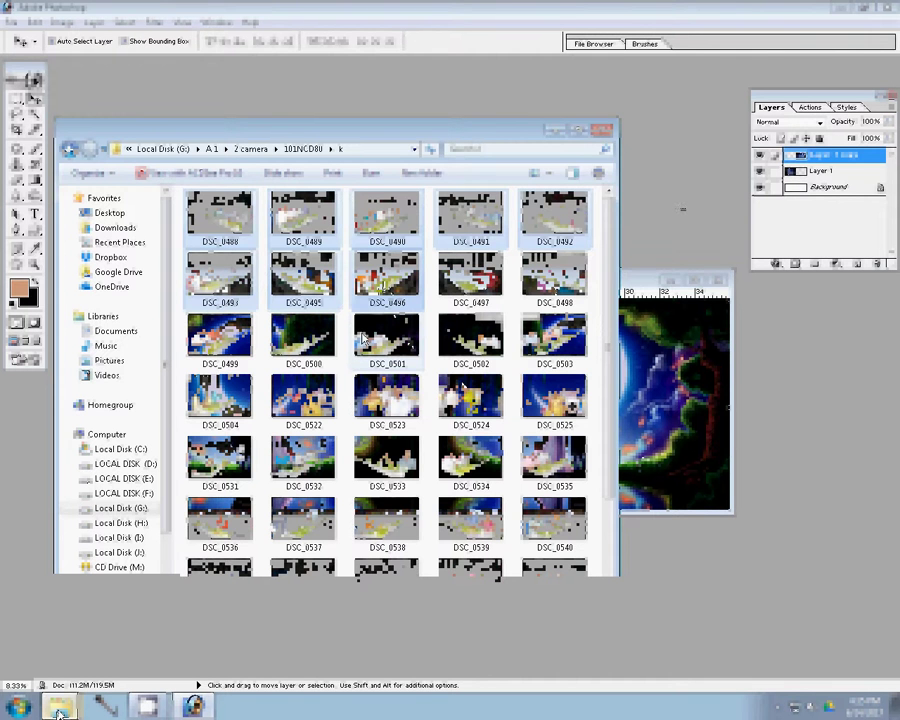
pyautogui.press('Return')
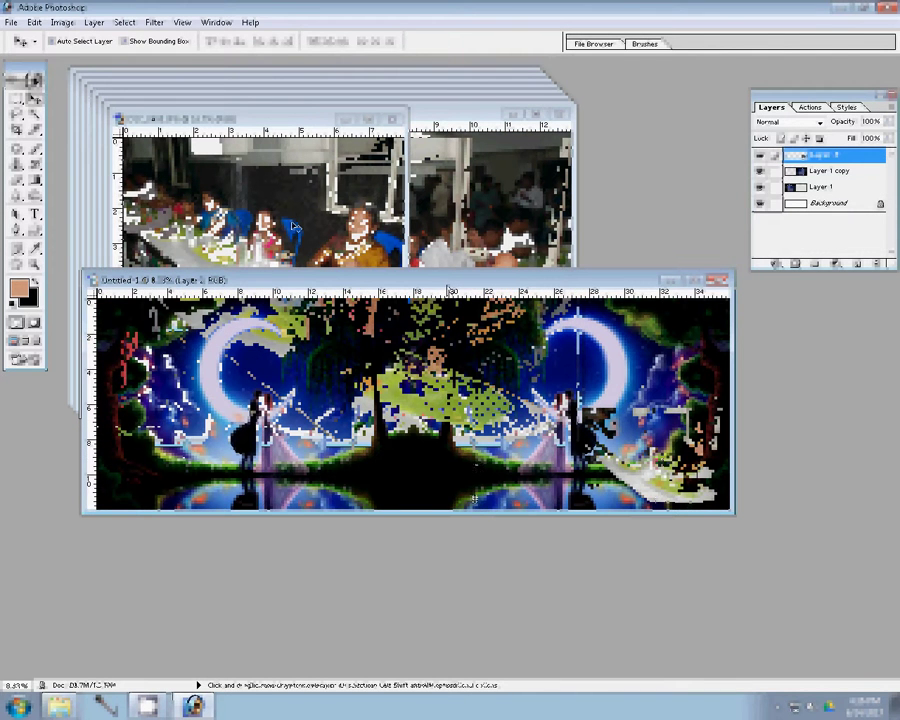
# Step: Close the already-placed photo and resize DSC_0443 to 8 inches wide
pyautogui.hotkey('ctrl', 'w')
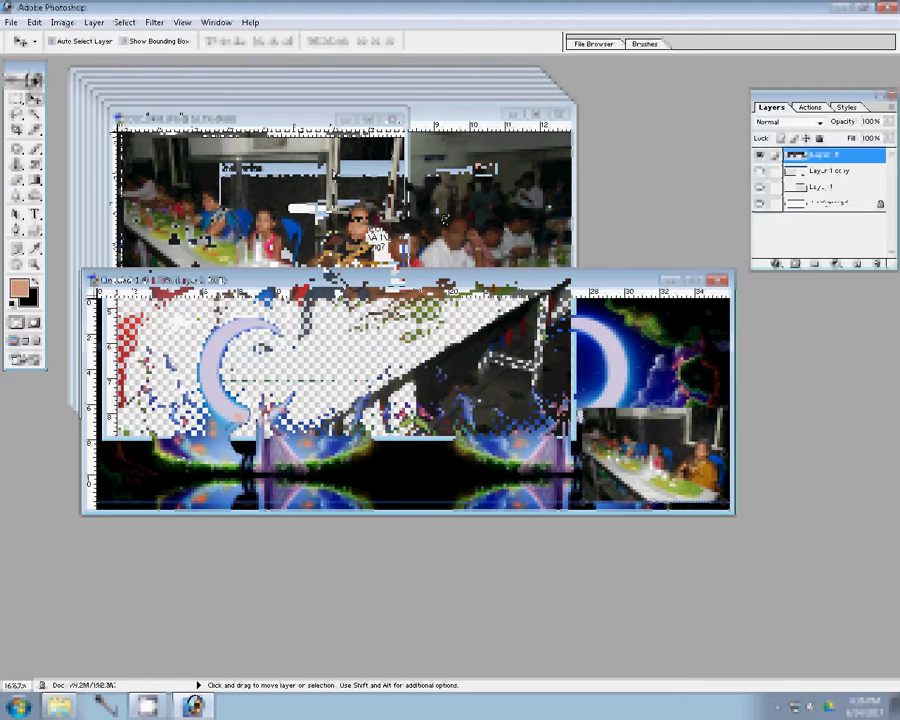
pyautogui.hotkey('ctrl', 'alt', 'i')
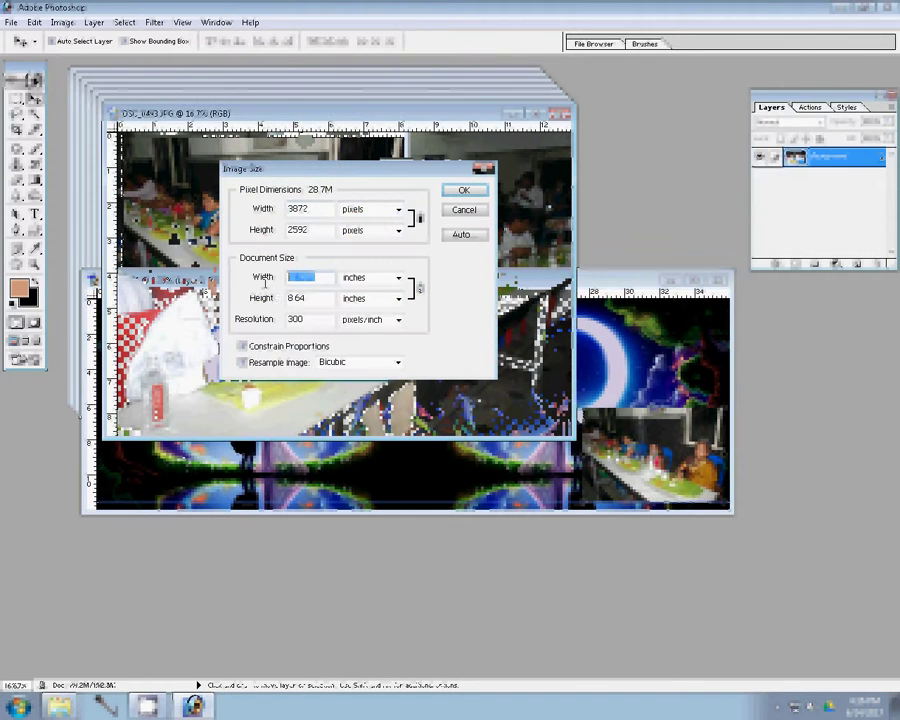
pyautogui.write('8')
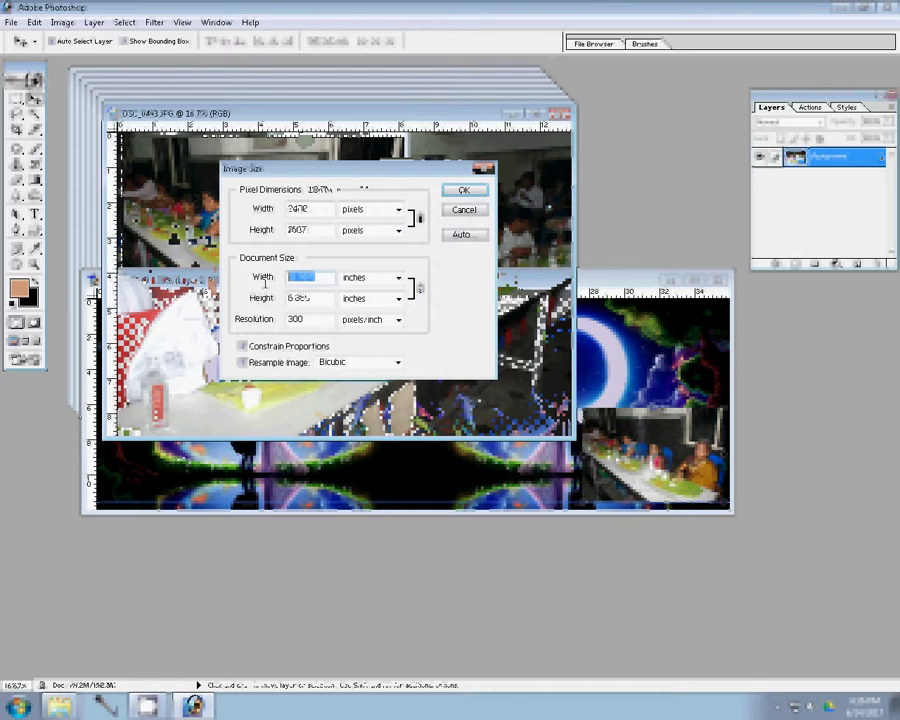
pyautogui.click(462, 190)
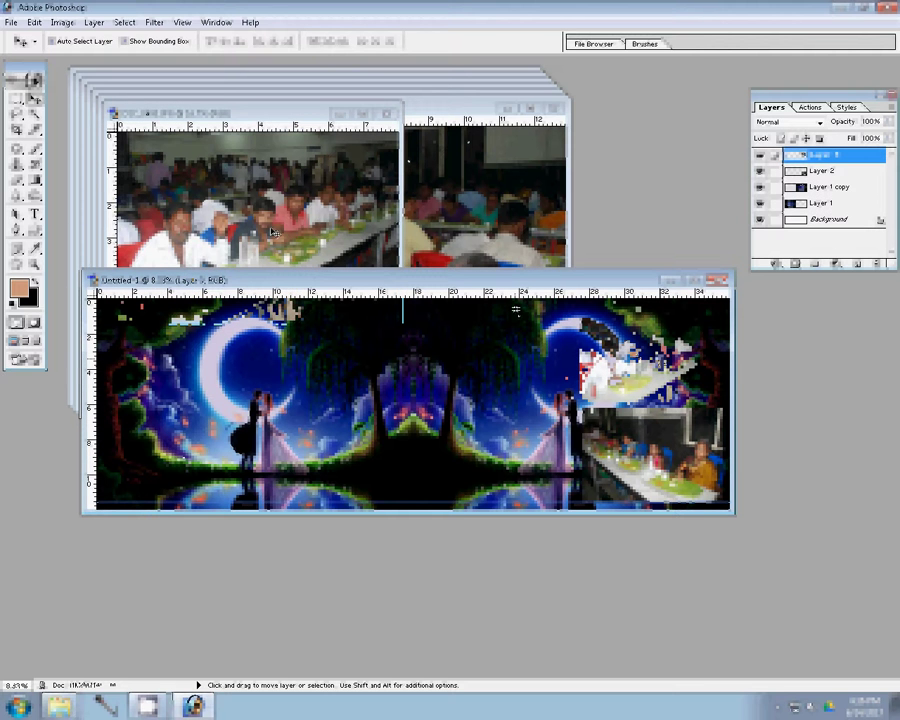
# Step: Close the placed photo without saving, resize DSC_0492, and add it to the collage
pyautogui.click(295, 206)
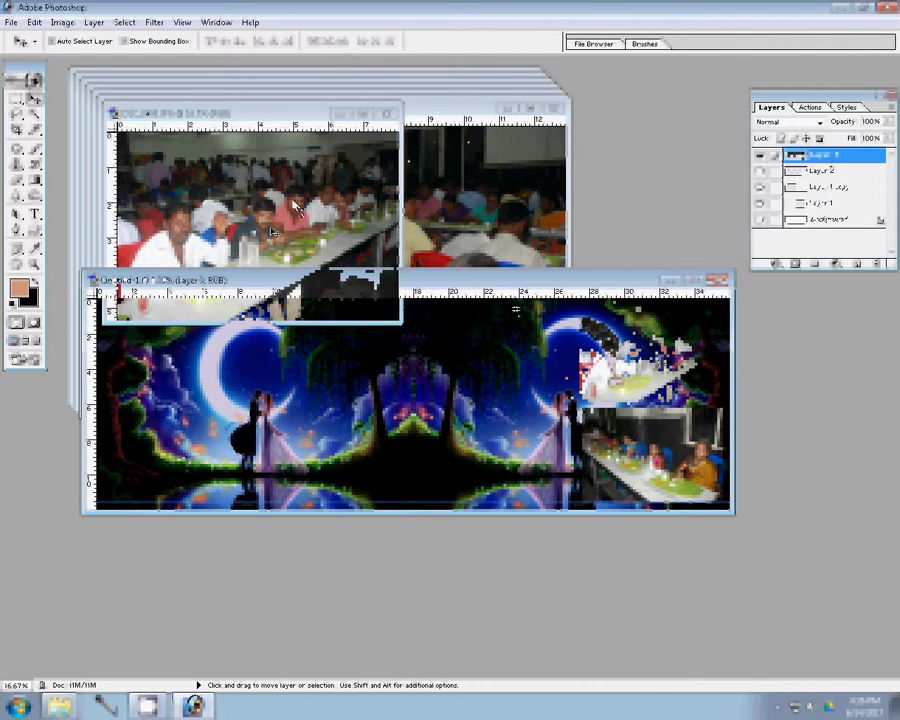
pyautogui.hotkey('ctrl', 'w')
pyautogui.press('n')
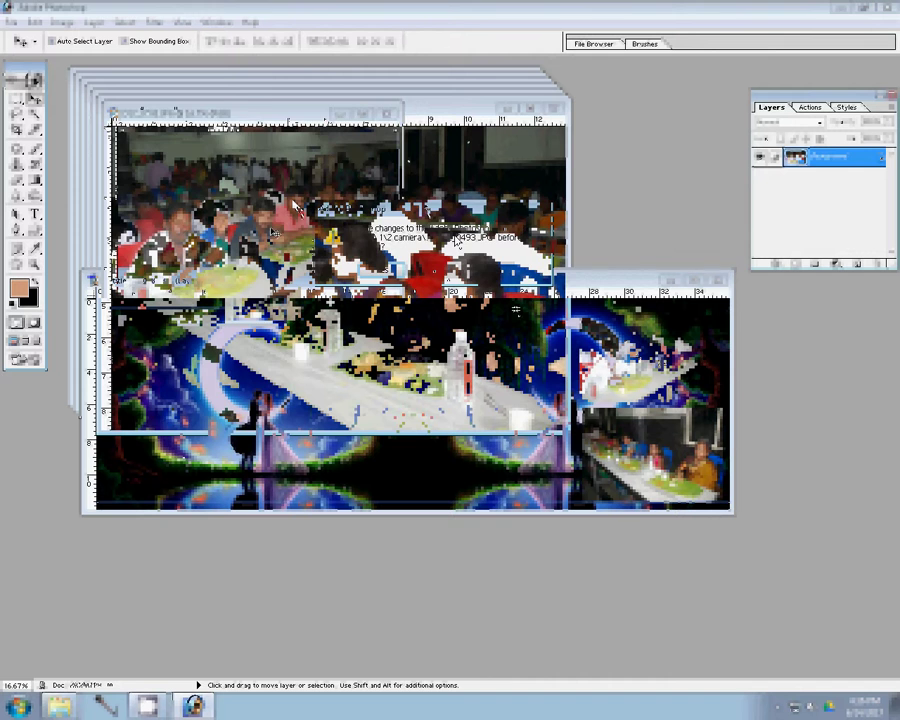
pyautogui.hotkey('ctrl', 'alt', 'i')
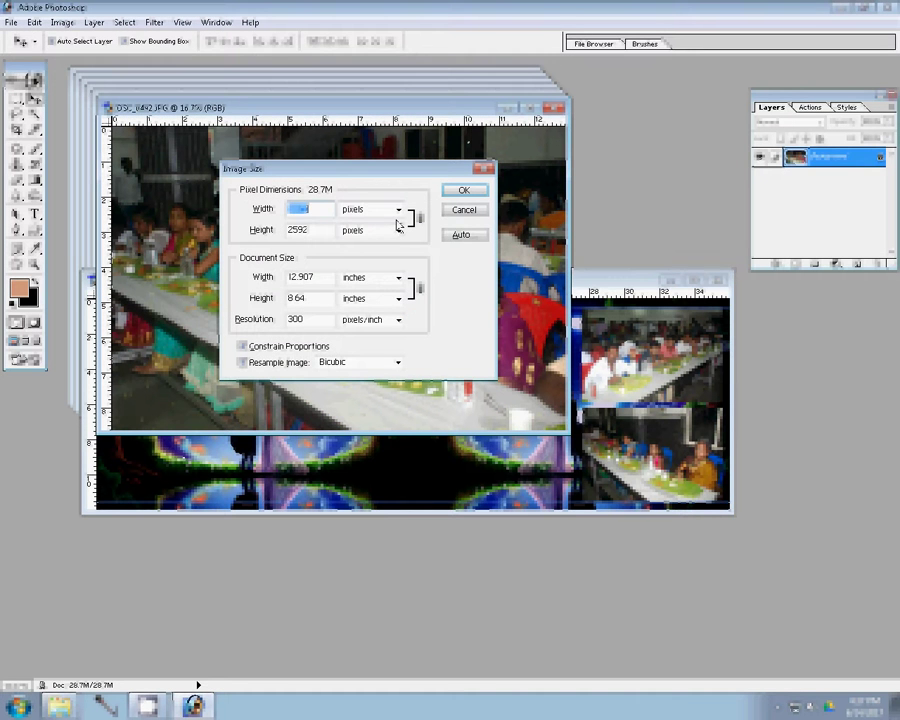
pyautogui.doubleClick(299, 277)
pyautogui.click(450, 209)
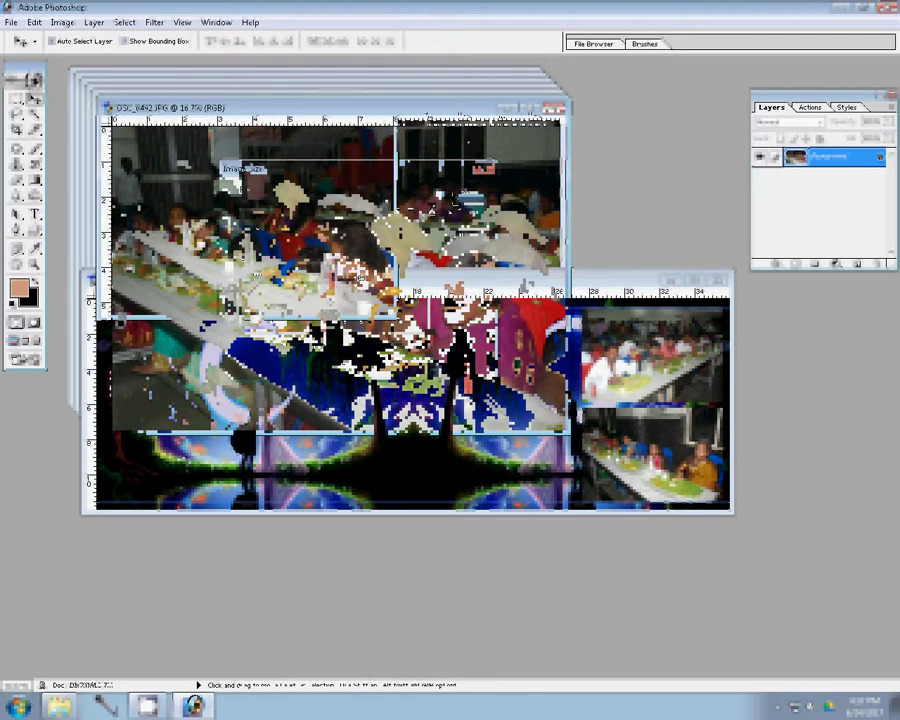
pyautogui.click(487, 358)
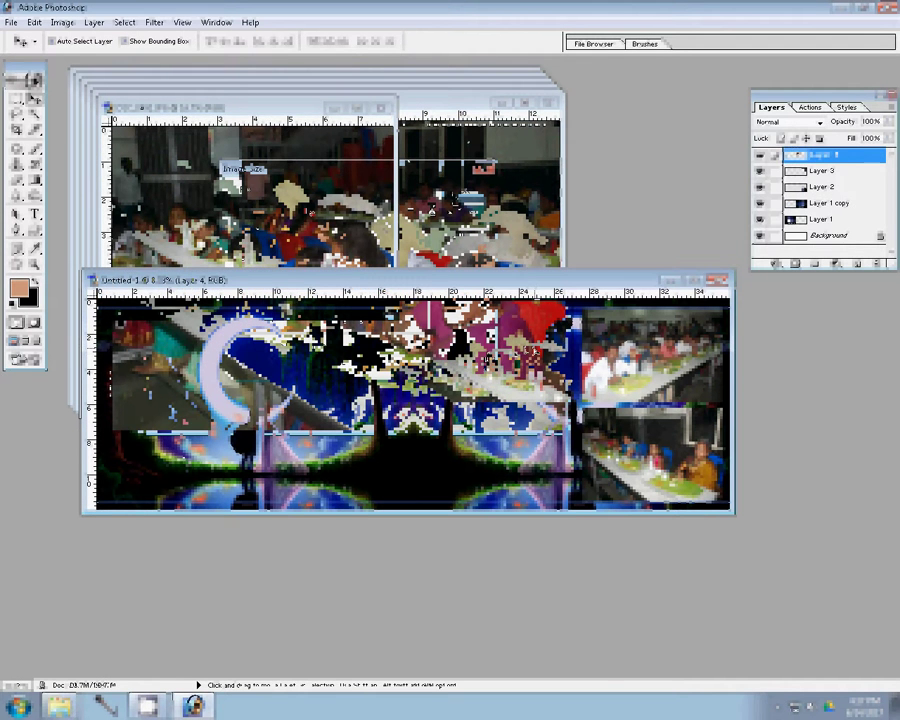
pyautogui.click(384, 107)
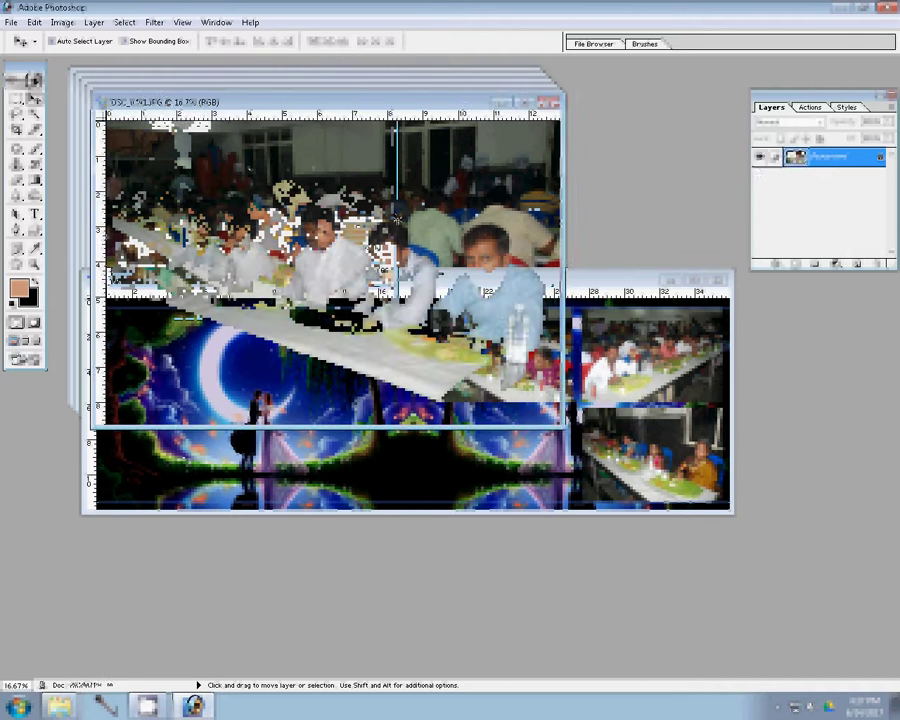
# Step: Resize DSC_0491, add it to the collage as Layer 5, and close it unsaved
pyautogui.hotkey('ctrl', 'alt', 'i')
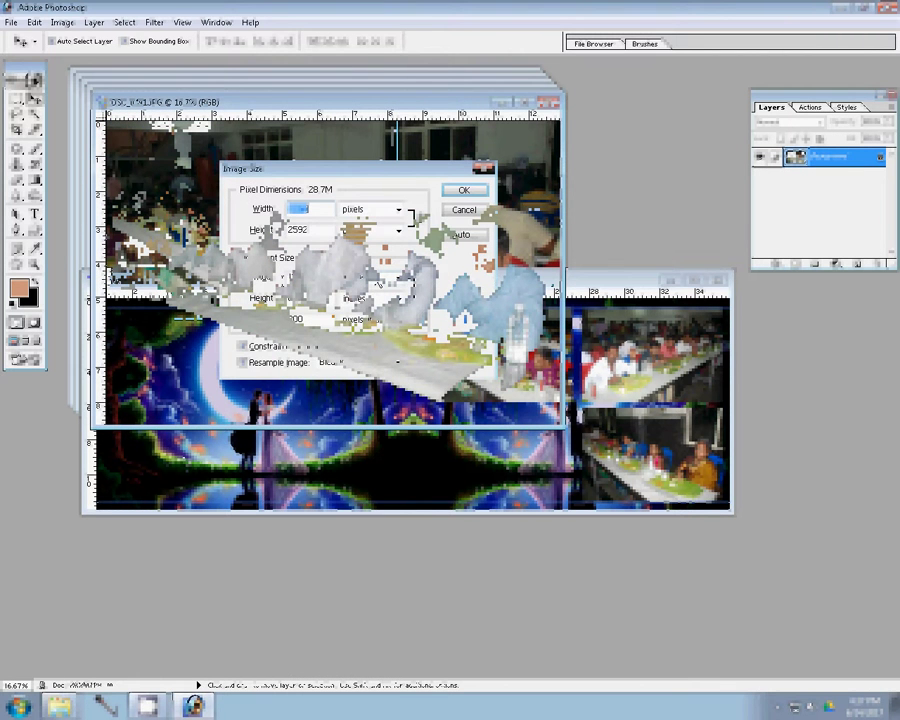
pyautogui.press('Return')
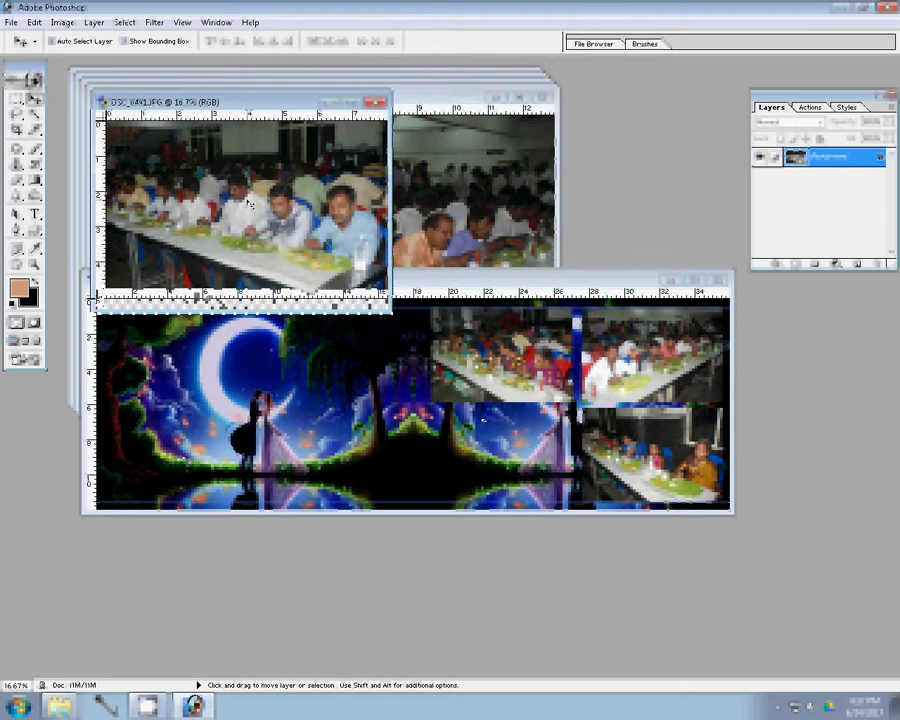
pyautogui.hotkey('ctrl', 'Tab')
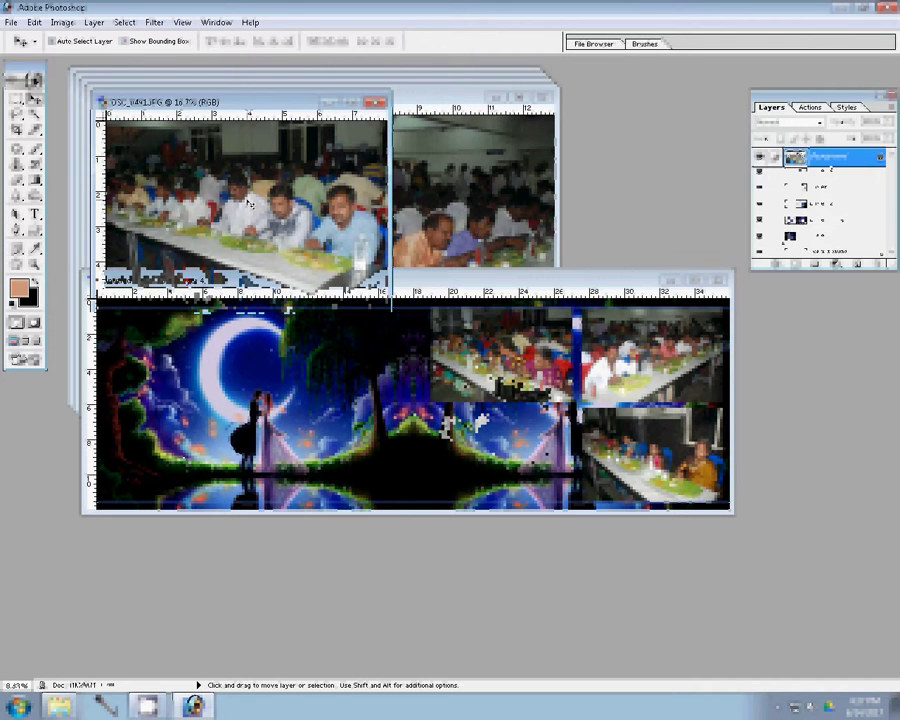
pyautogui.moveTo(249, 203); pyautogui.dragTo(522, 433)
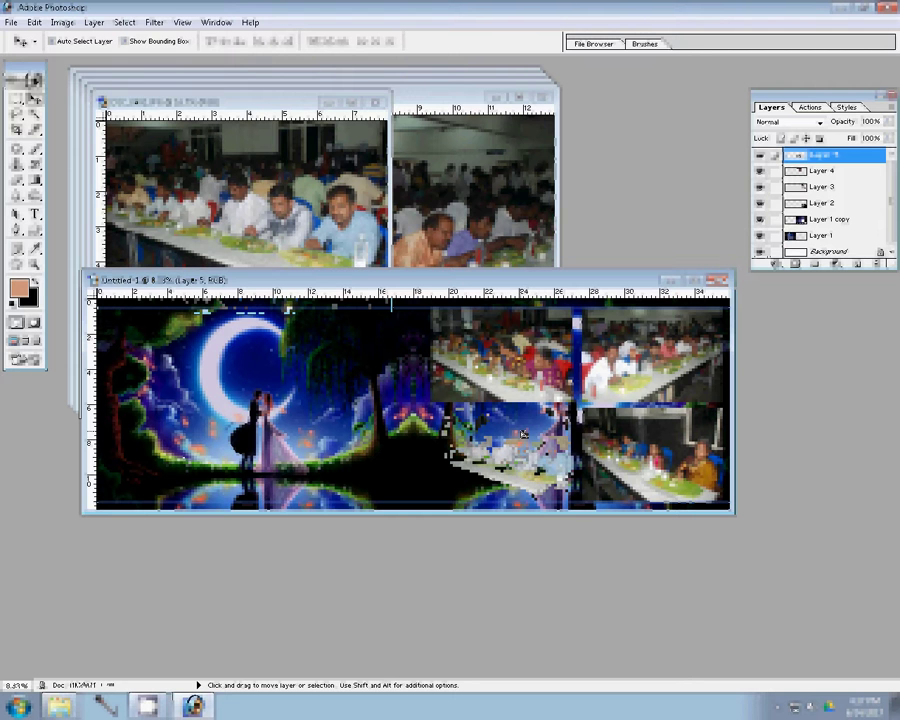
pyautogui.hotkey('ctrl', 'Tab')
pyautogui.hotkey('ctrl', 'w')
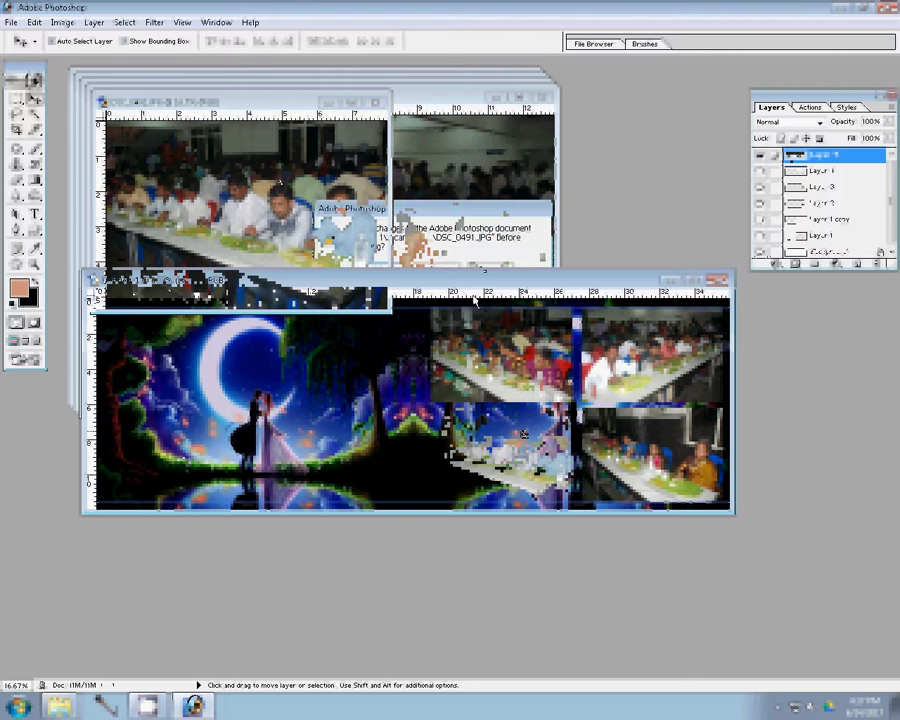
pyautogui.press('n')
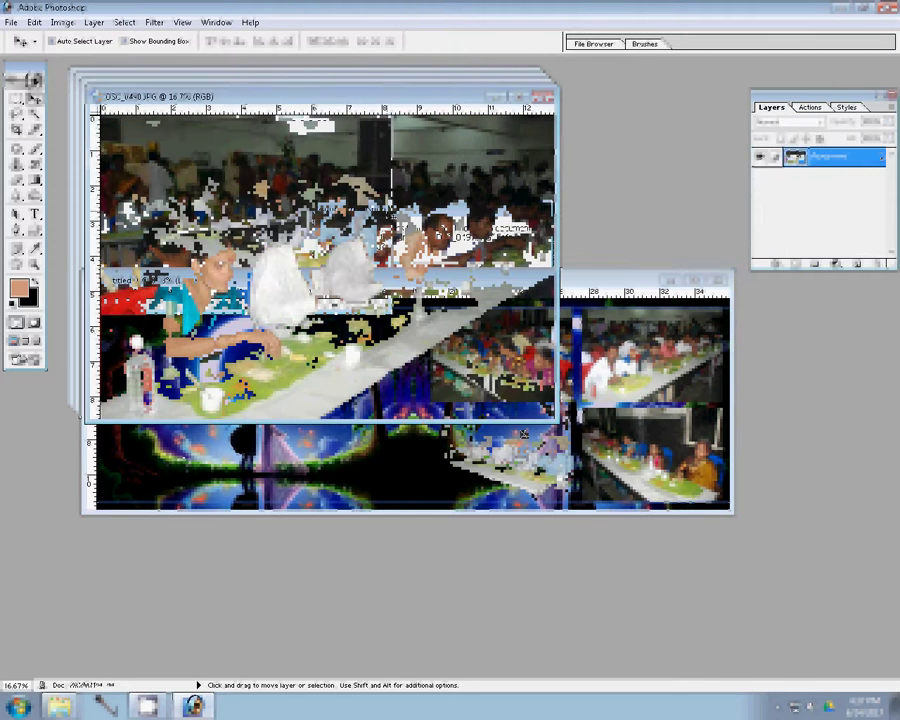
# Step: Resize DSC_0490 to 3030 pixels wide, then close it without saving
pyautogui.hotkey('ctrl', 'alt', 'i')
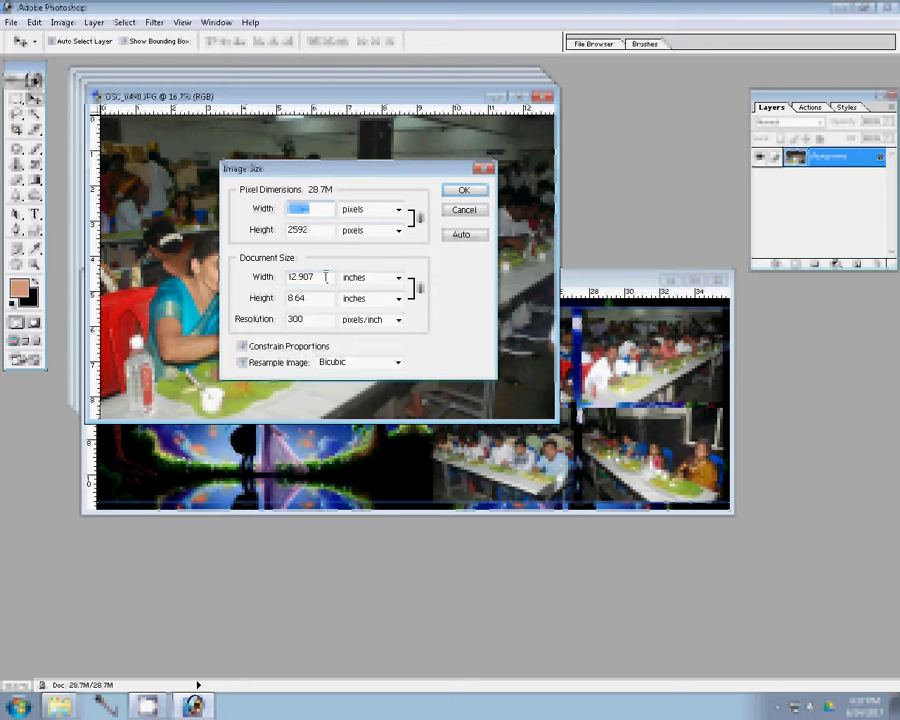
pyautogui.write('3030')
pyautogui.press('Return')
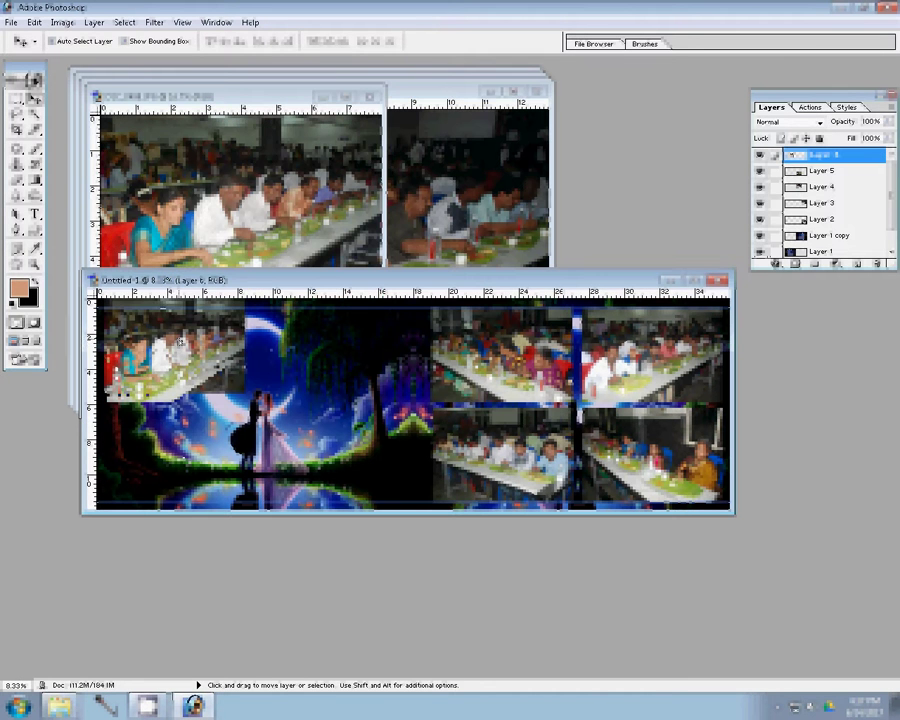
pyautogui.click(228, 268)
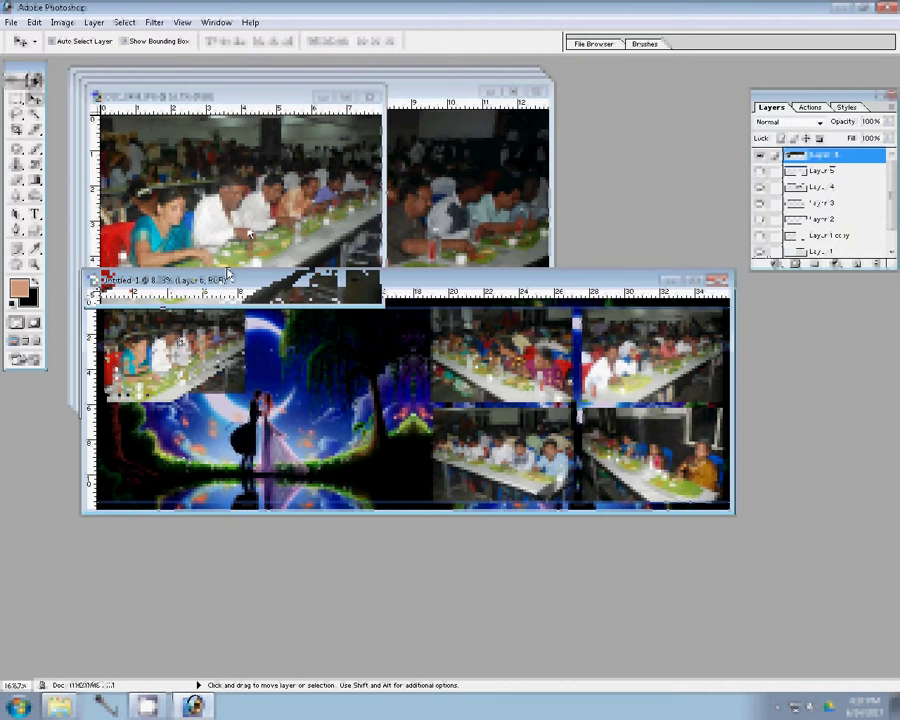
pyautogui.hotkey('ctrl', 'w')
pyautogui.click(427, 270)
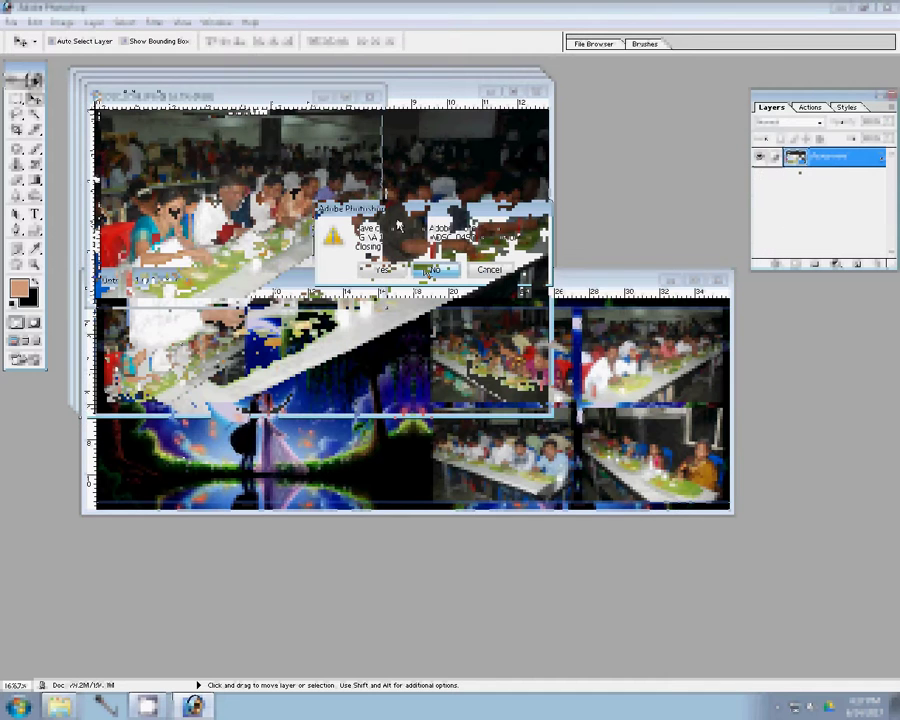
# Step: Resize the next photo to 8.233 inches and place it lower-left; close DSC_0489 unsaved
pyautogui.hotkey('ctrl', 'alt', 'i')
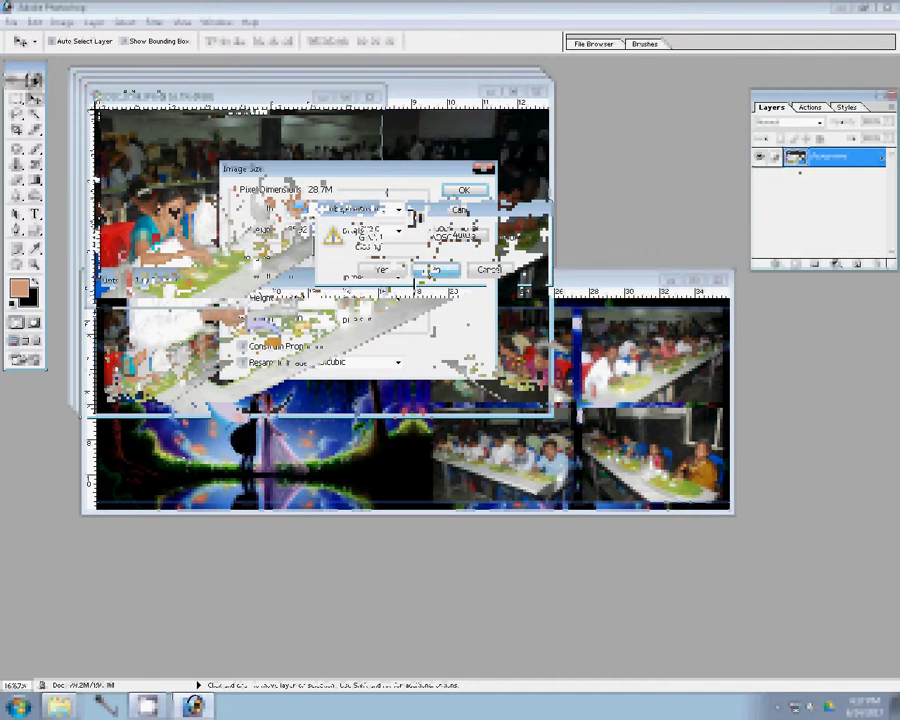
pyautogui.write('8.233')
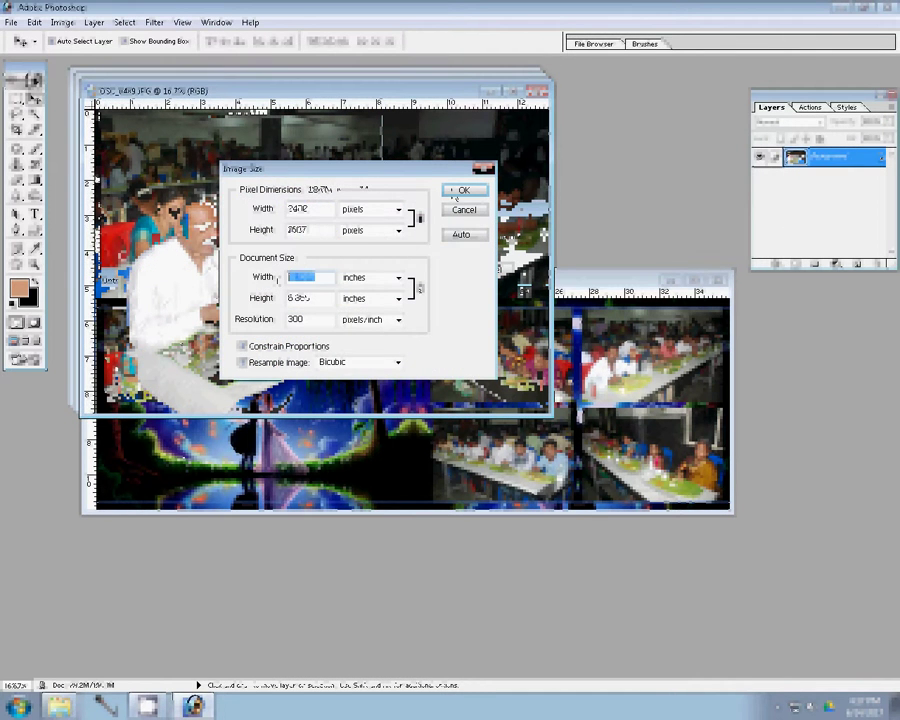
pyautogui.click(455, 197)
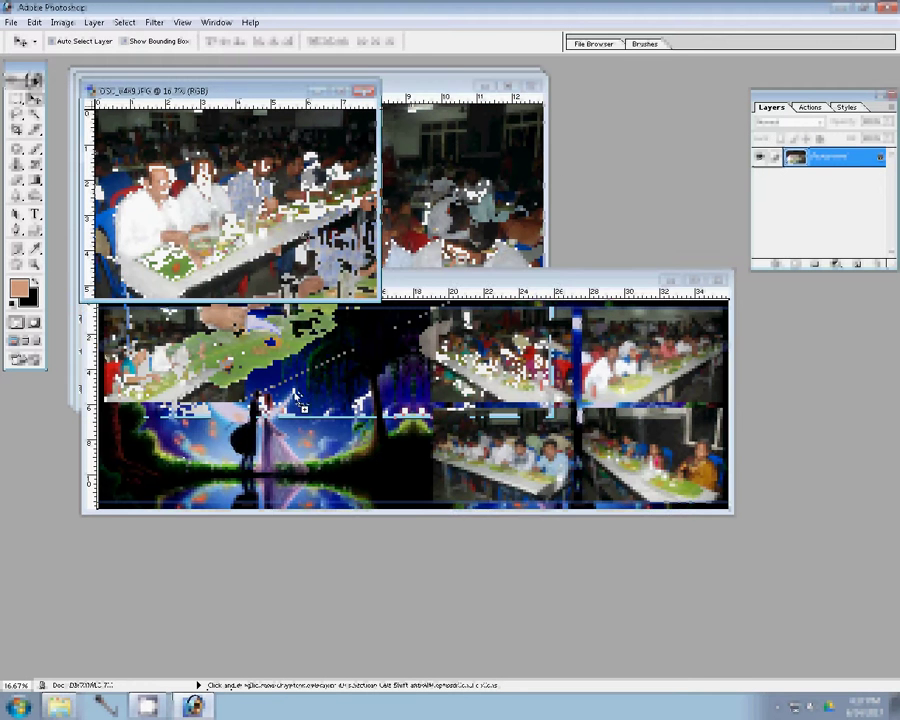
pyautogui.moveTo(300, 405); pyautogui.dragTo(270, 415)
pyautogui.moveTo(215, 435); pyautogui.dragTo(212, 440)
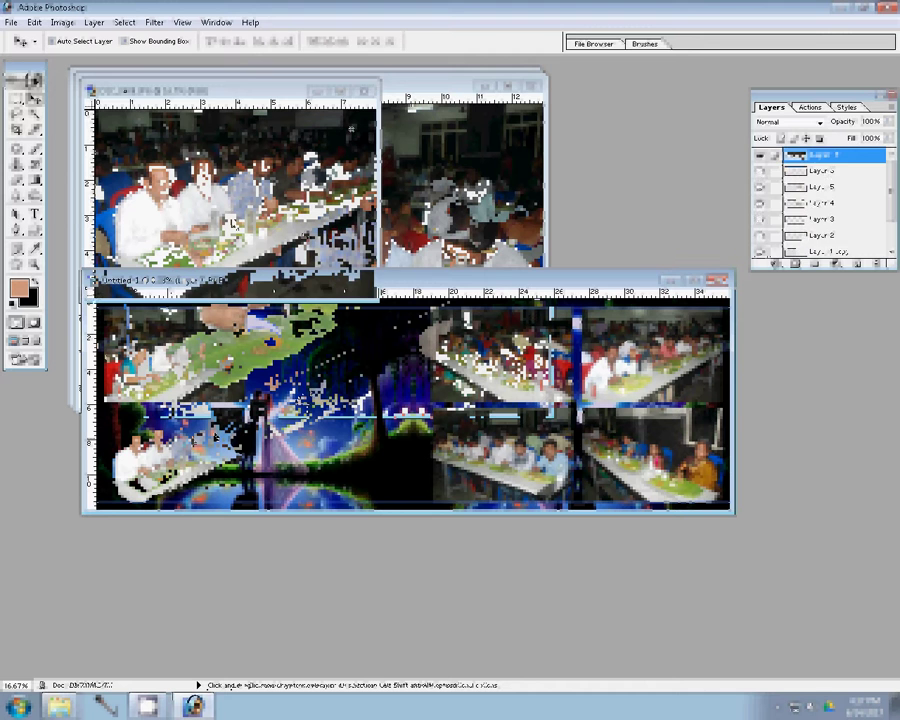
pyautogui.click(368, 91)
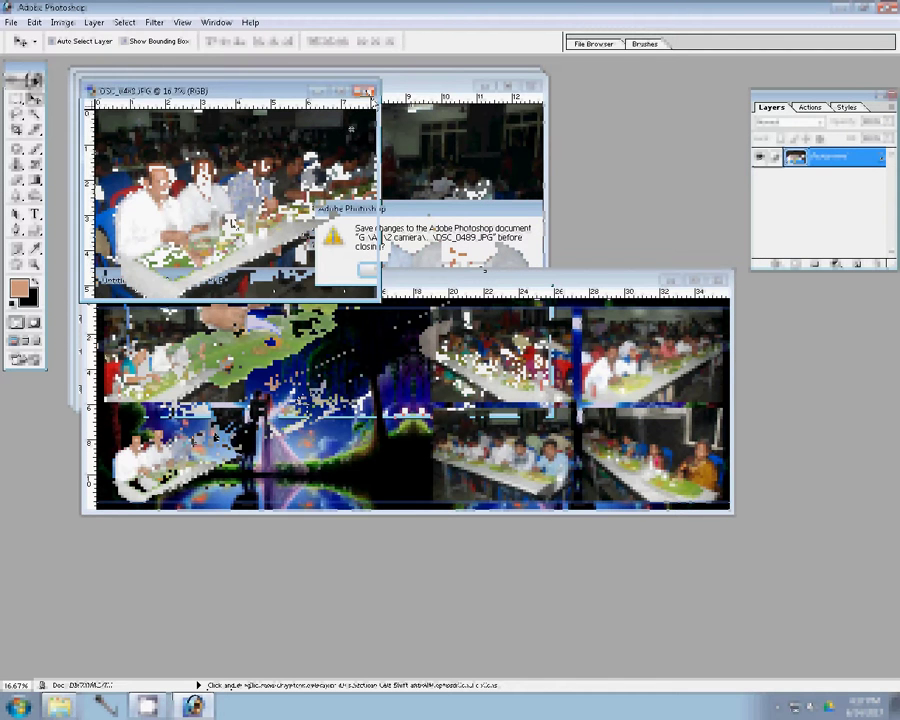
pyautogui.press('n')
# Step: Resize DSC_0488 to 8 inches wide
pyautogui.click(314, 279)
pyautogui.hotkey('ctrl', 'alt', 'i')
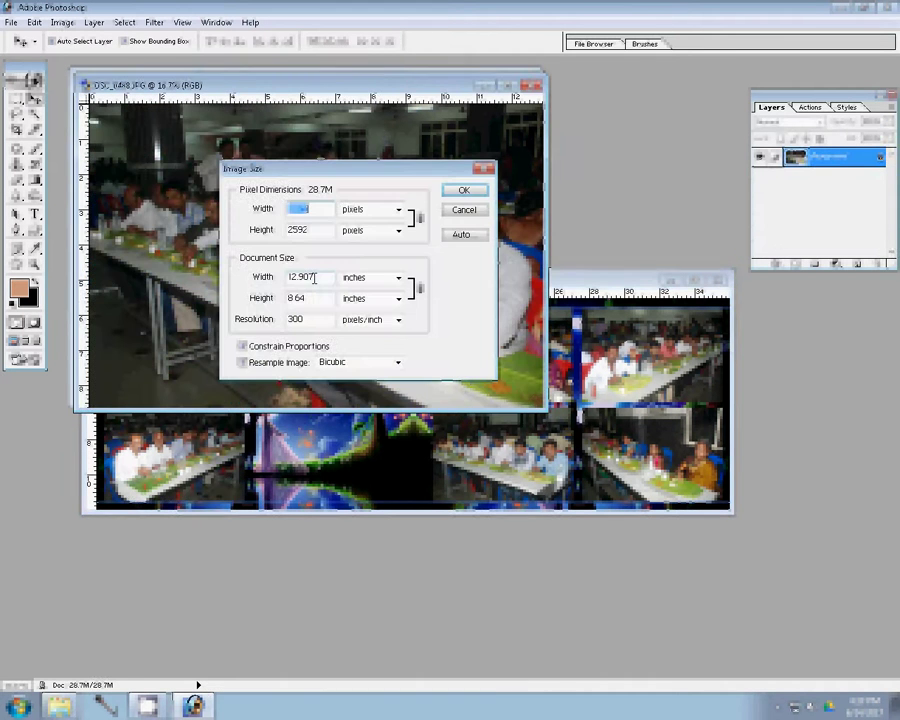
pyautogui.write('8')
pyautogui.click(463, 190)
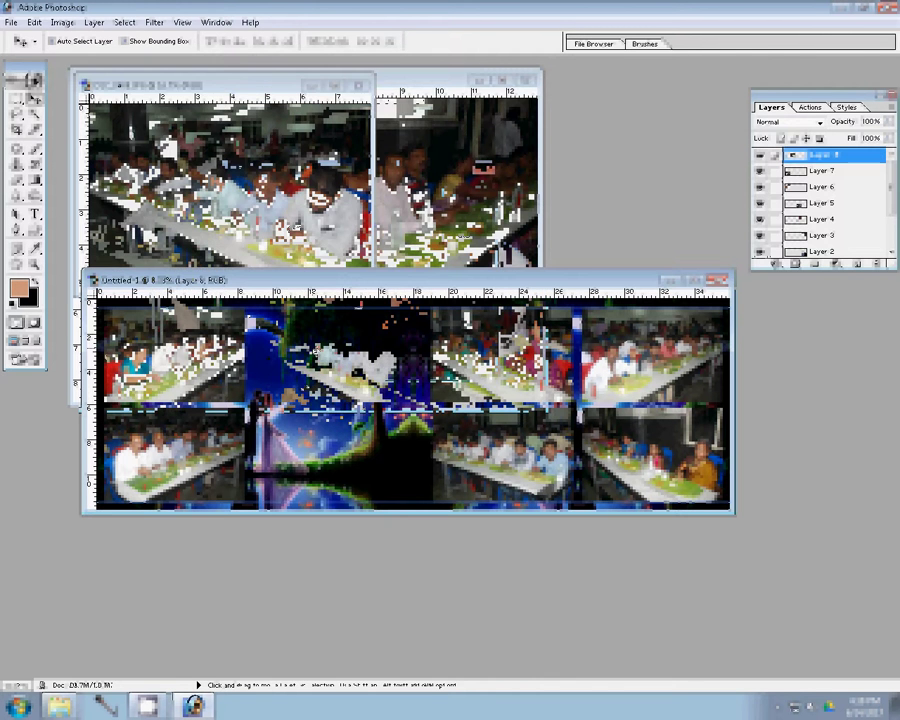
# Step: Resize DSC_0496 to 2700 pixels wide and hide the collage's background layer
pyautogui.hotkey('ctrl', 'Tab')
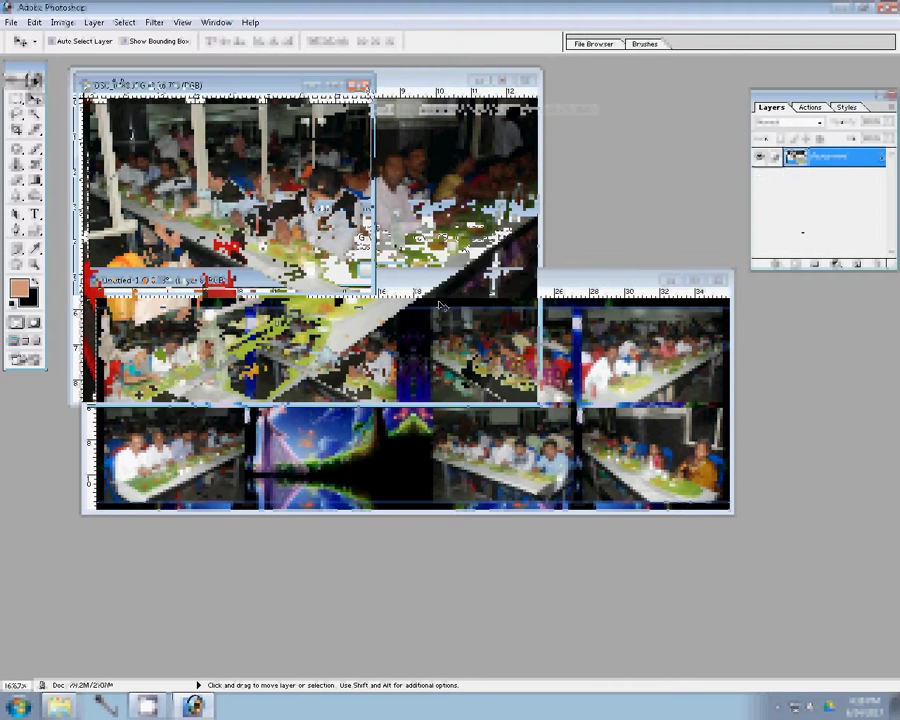
pyautogui.hotkey('ctrl', 'alt', 'i')
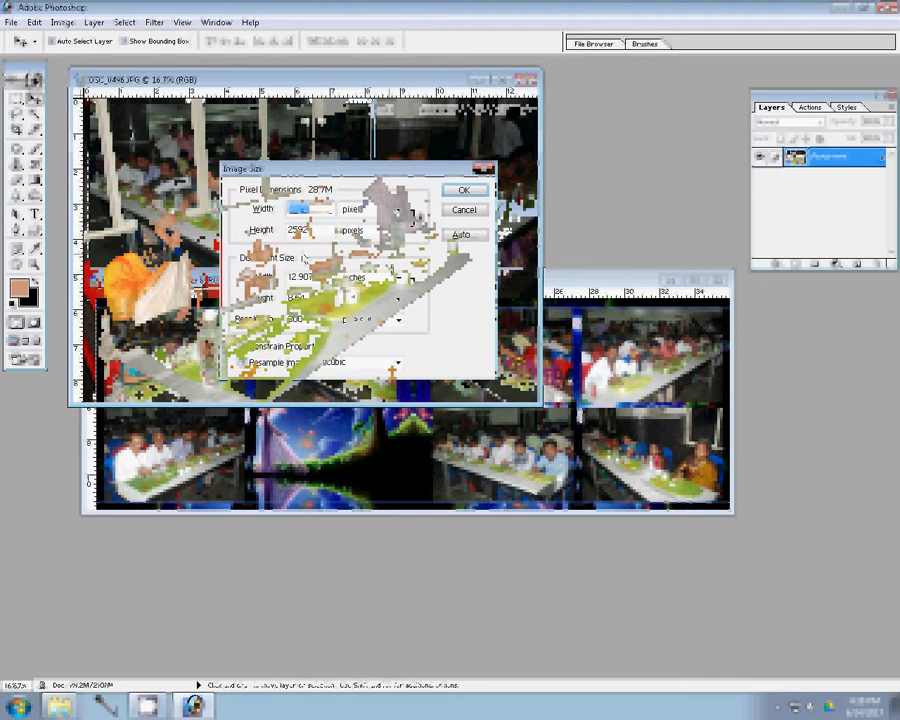
pyautogui.write('2700')
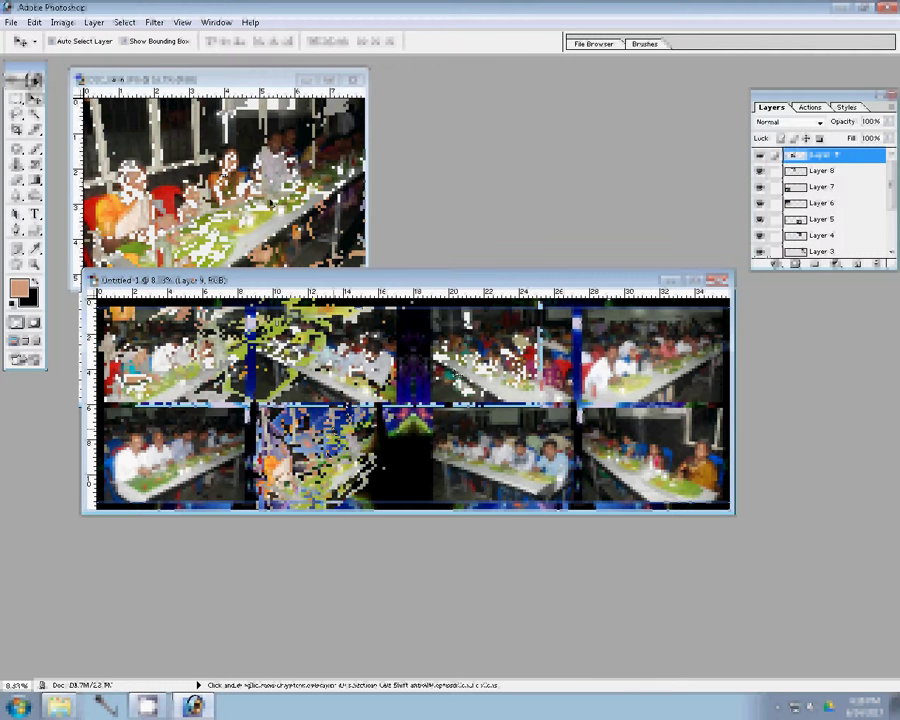
pyautogui.click(340, 84)
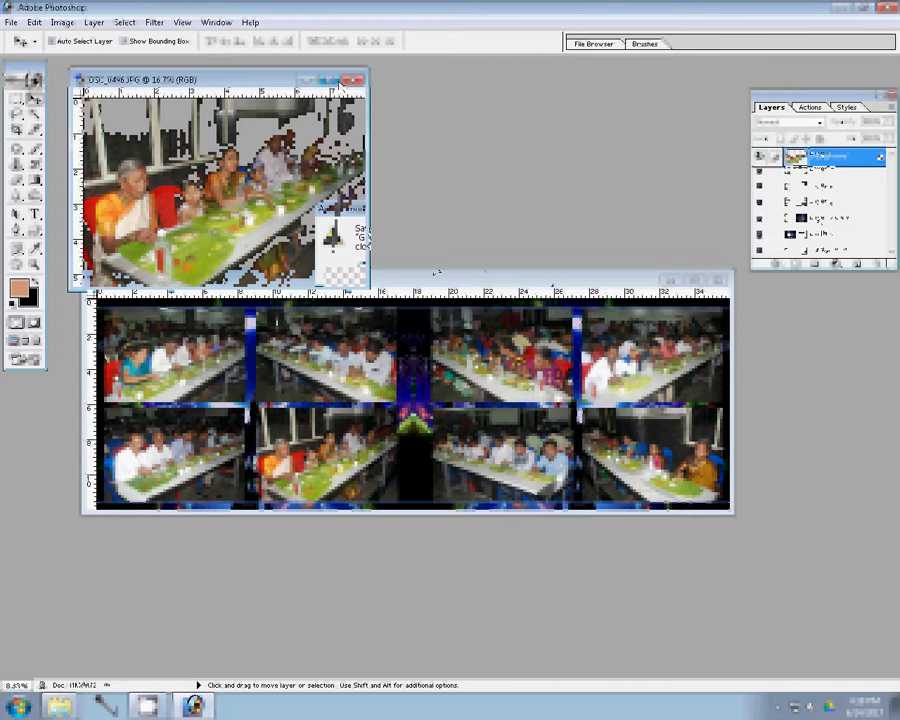
pyautogui.click(759, 218)
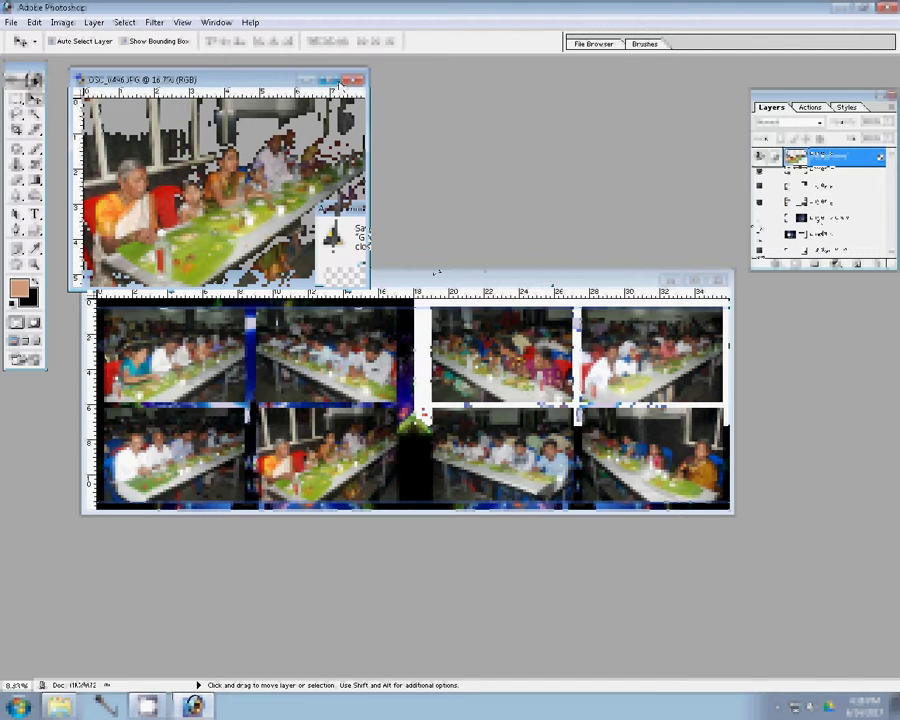
# Step: Merge the visible photo layers and add a 3 px blue-grey pattern stroke
pyautogui.click(840, 203)
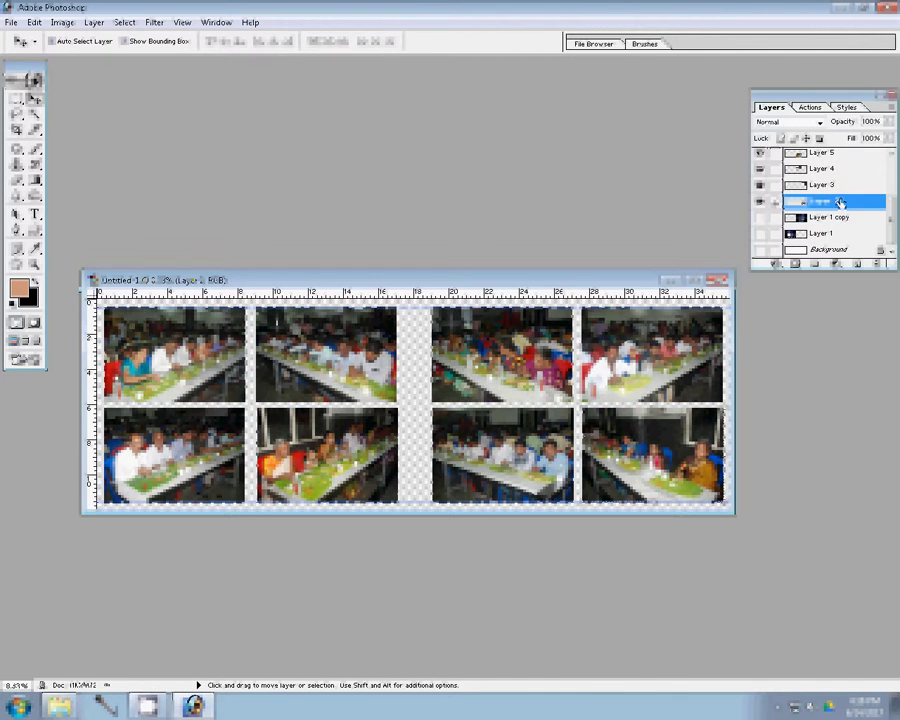
pyautogui.hotkey('ctrl', 'shift', 'e')
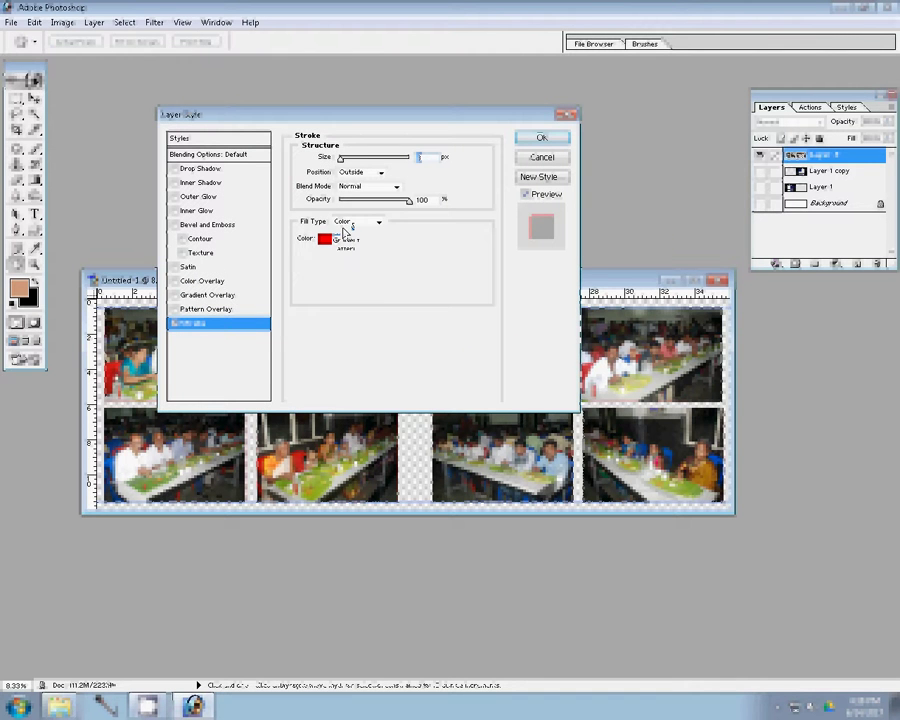
pyautogui.click(349, 257)
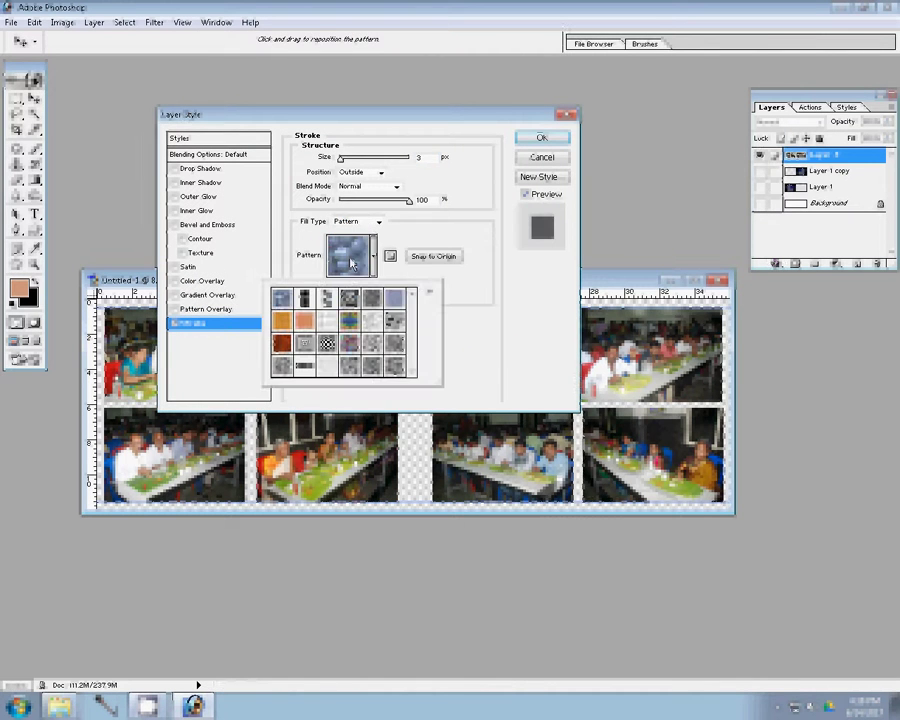
pyautogui.click(393, 297)
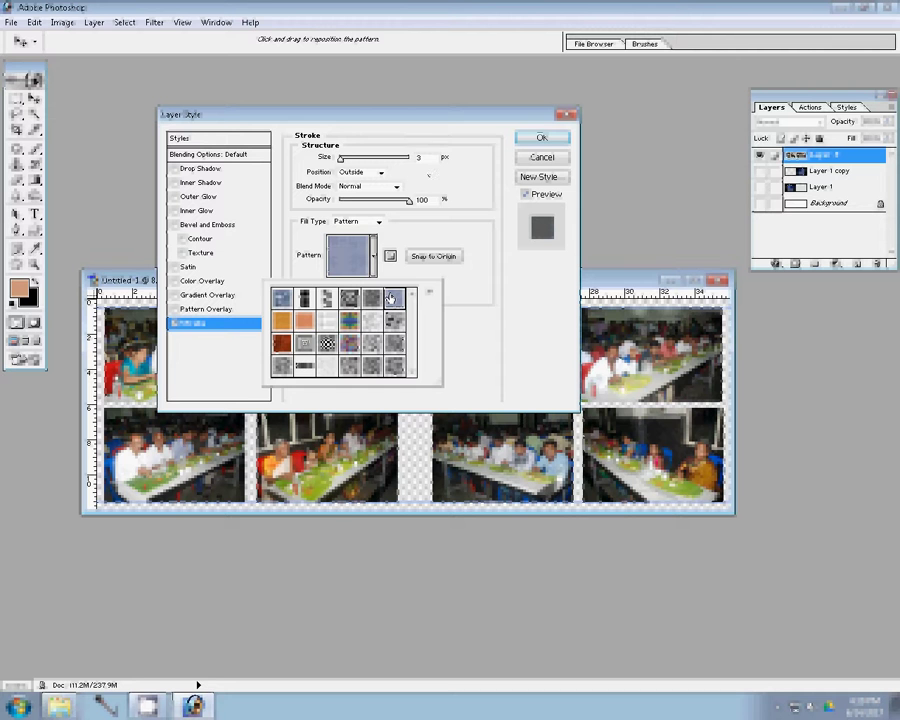
pyautogui.click(412, 212)
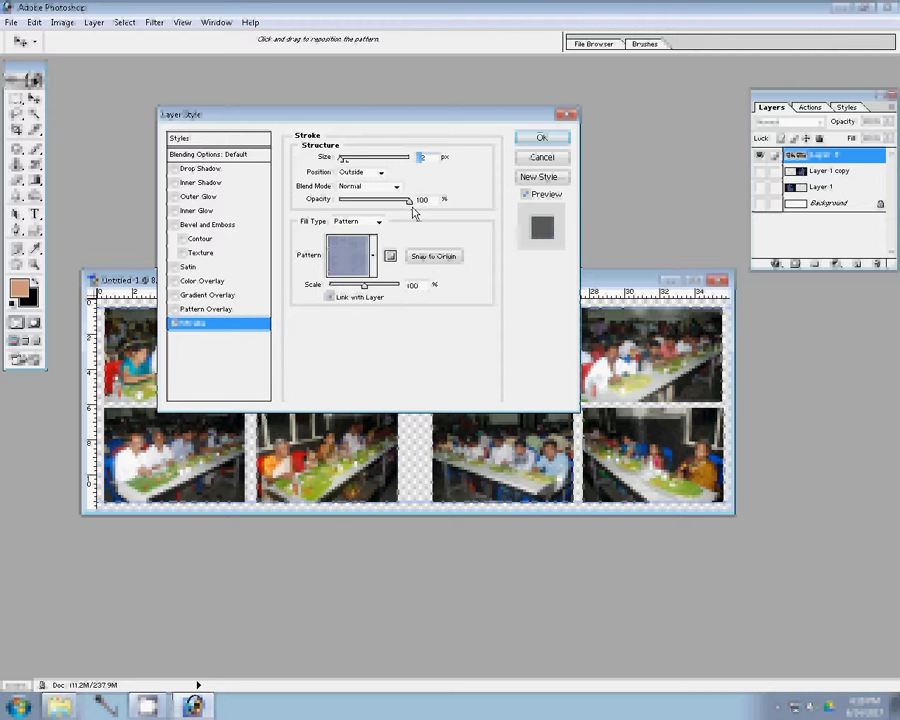
pyautogui.click(427, 157)
pyautogui.write('22')
pyautogui.click(540, 138)
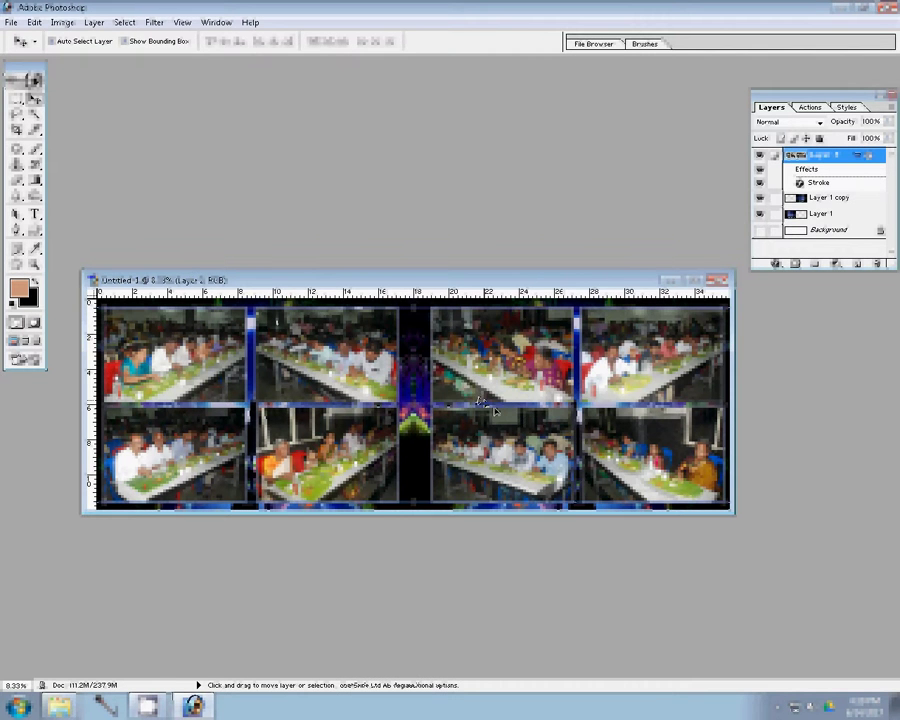
# Step: Save the album page as a layered Photoshop PSD named 80
pyautogui.hotkey('ctrl', 's')
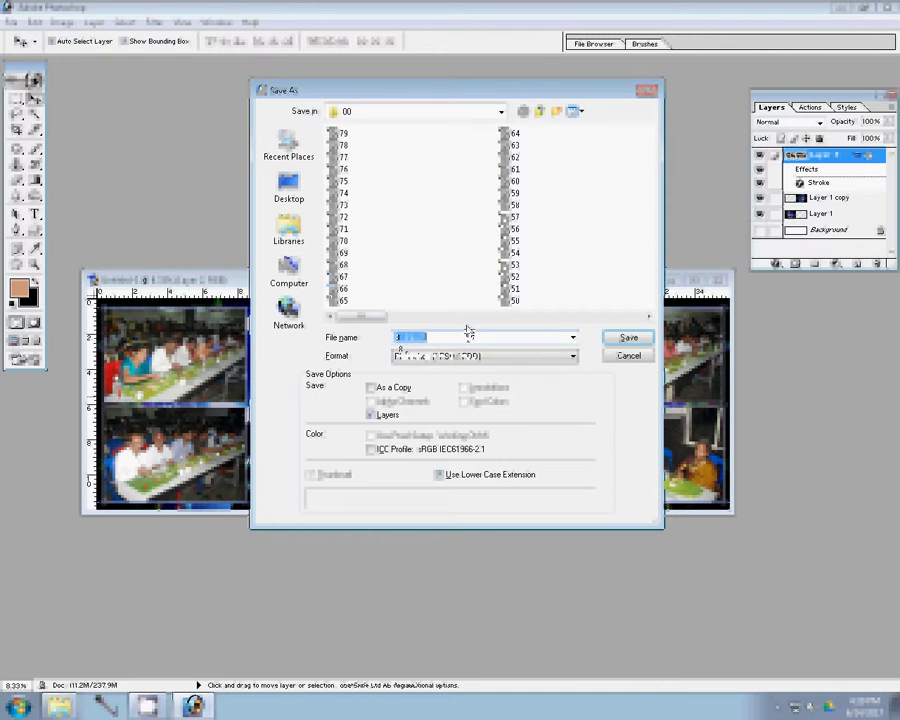
pyautogui.write('80')
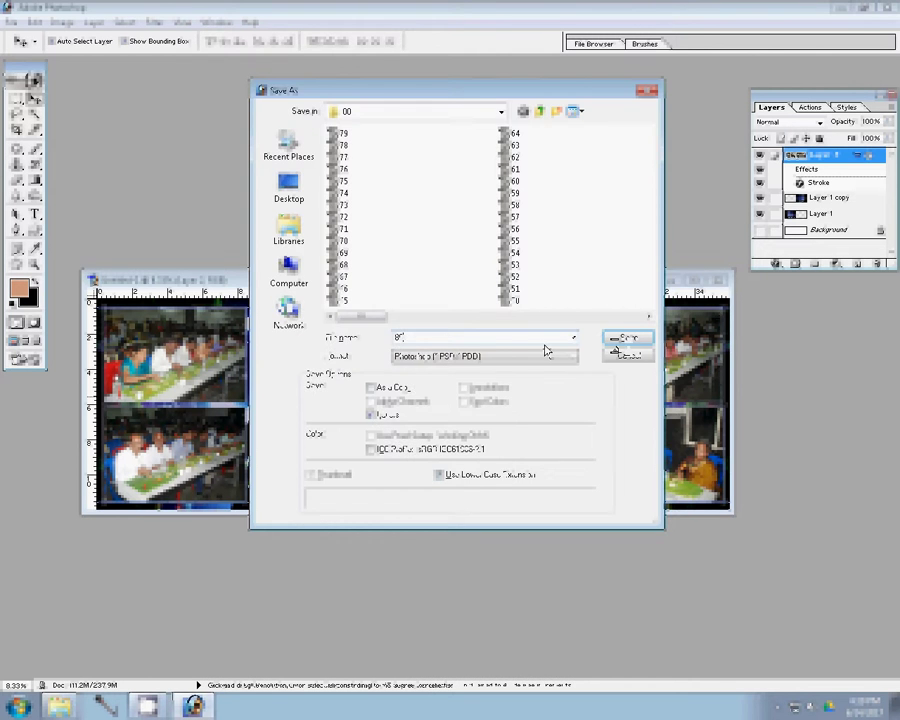
pyautogui.click(628, 340)
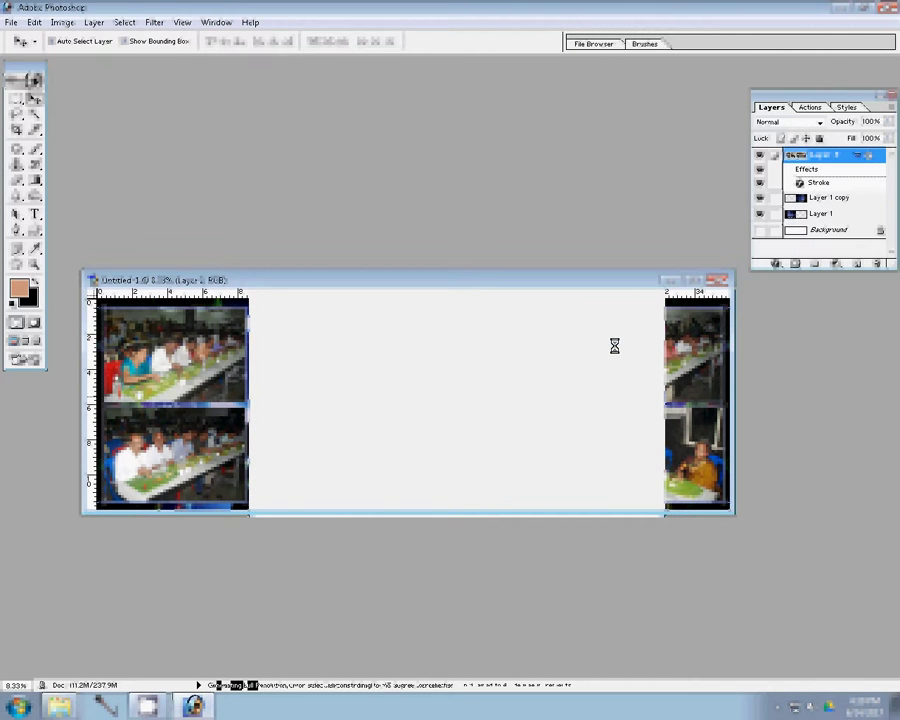